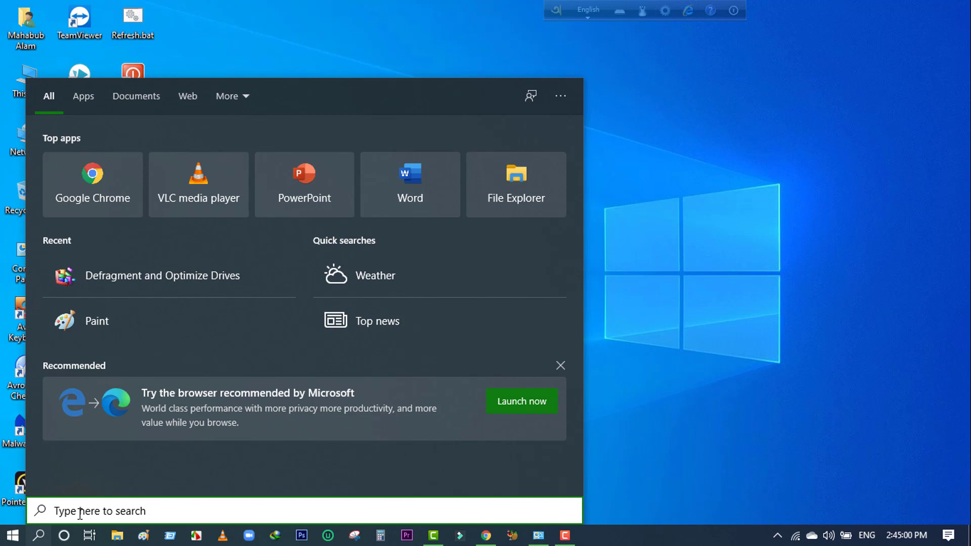
Search Windows for "con" and open Control Panel
type("o")
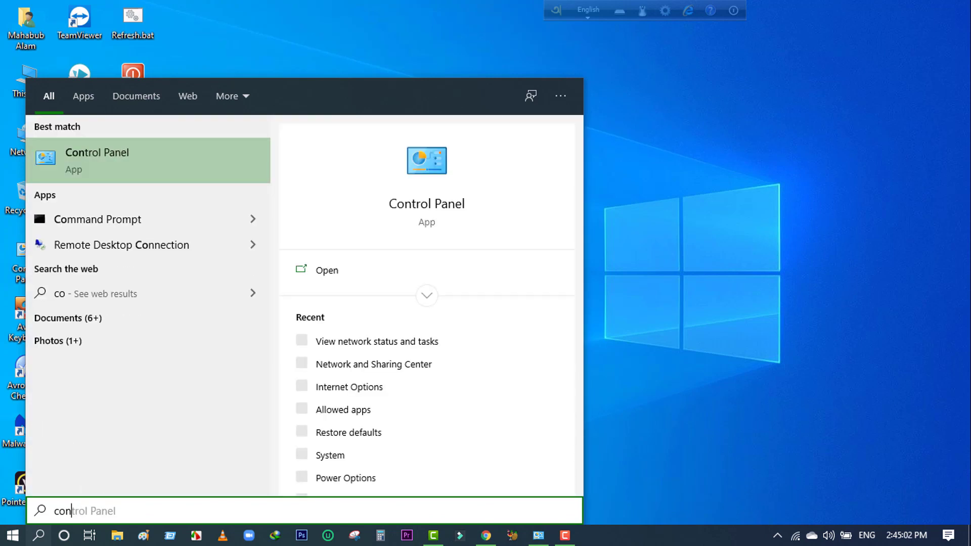
type("n")
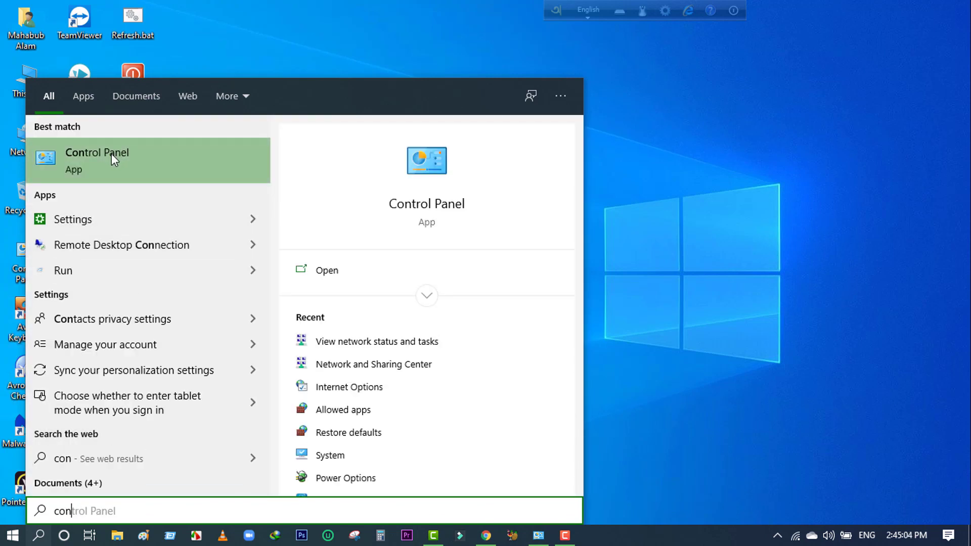
left_click(87, 163)
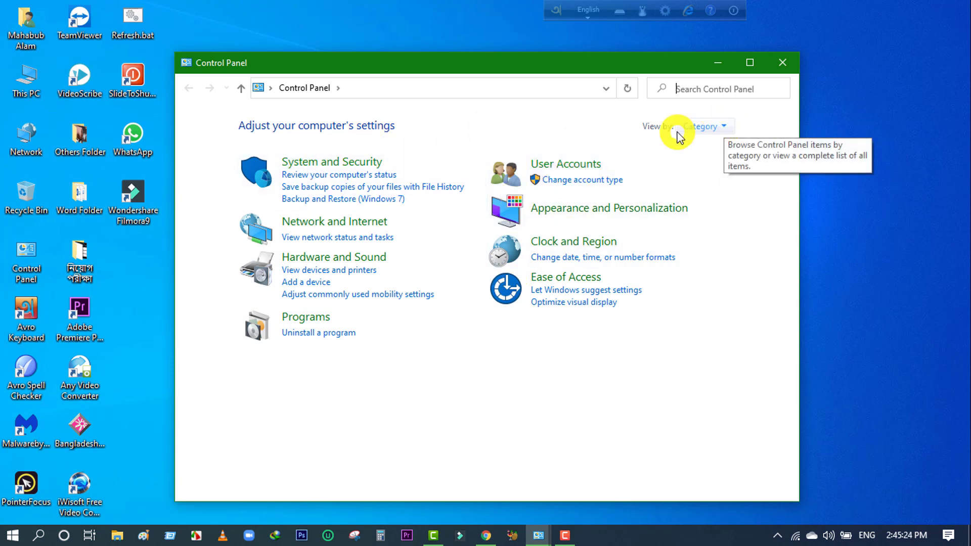
Show the Control Panel items as large icons in a maximized window, switch to small icons, and return to the Category view
left_click(725, 127)
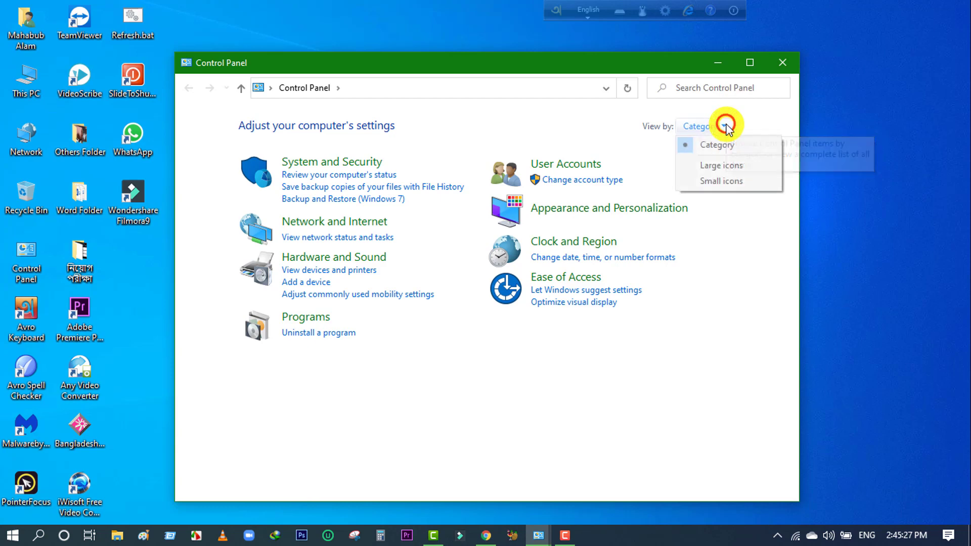
left_click(735, 167)
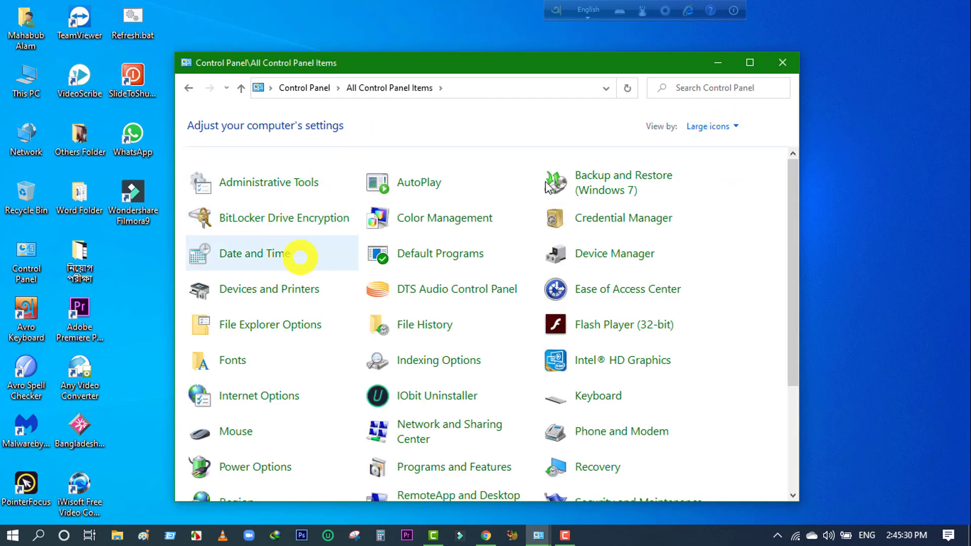
left_click(749, 62)
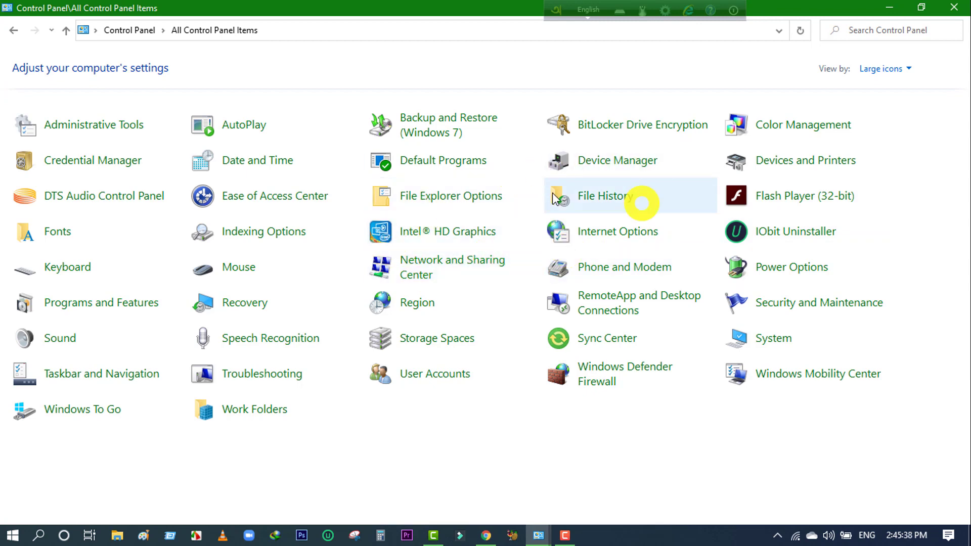
left_click(910, 71)
left_click(876, 126)
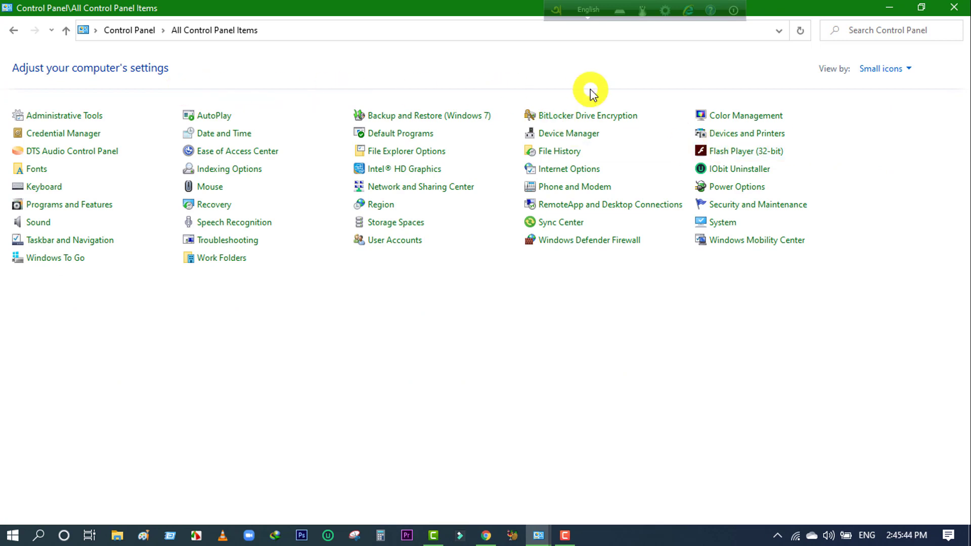
left_click(913, 71)
left_click(892, 88)
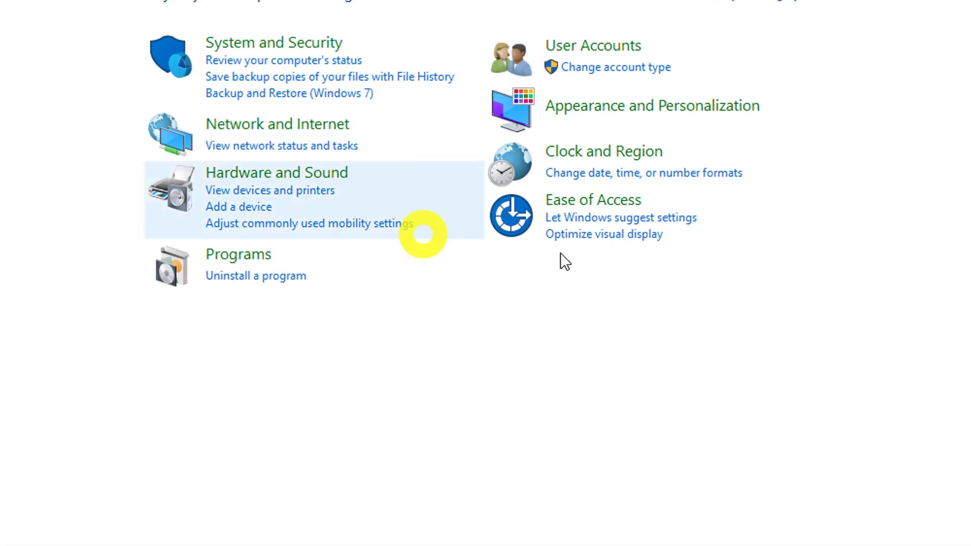
Open Internet Options under Network and Internet and move the Internet Properties dialog toward the middle of the screen
left_click(231, 126)
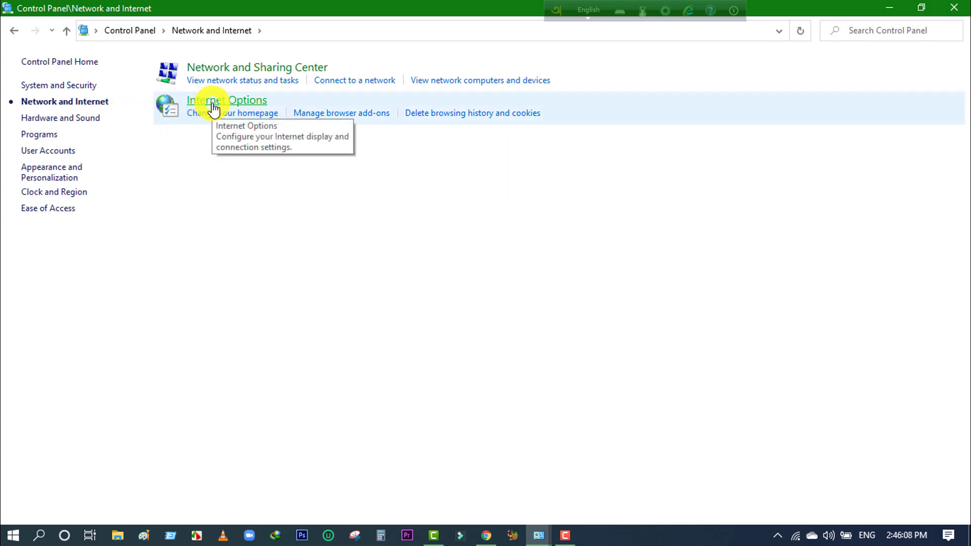
left_click(331, 224)
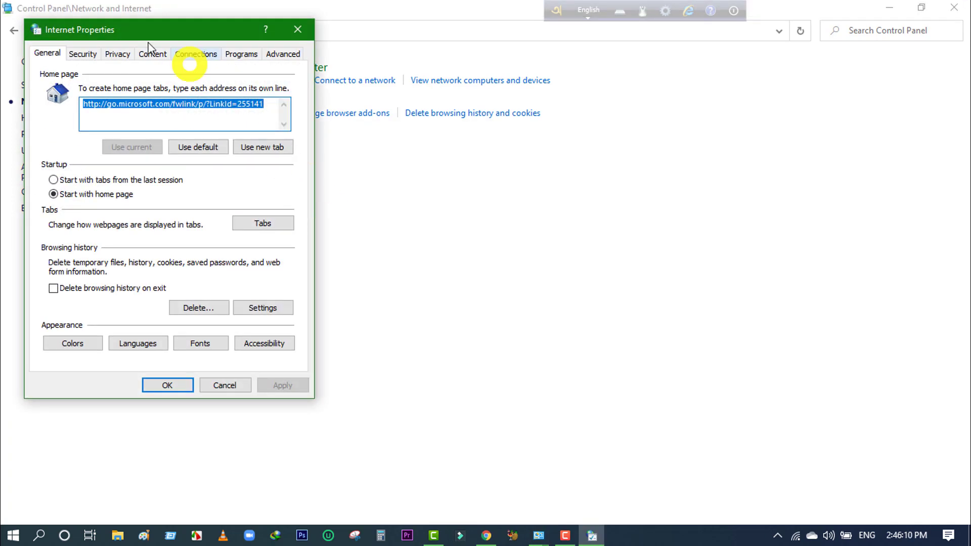
left_click_drag(158, 24, 494, 93)
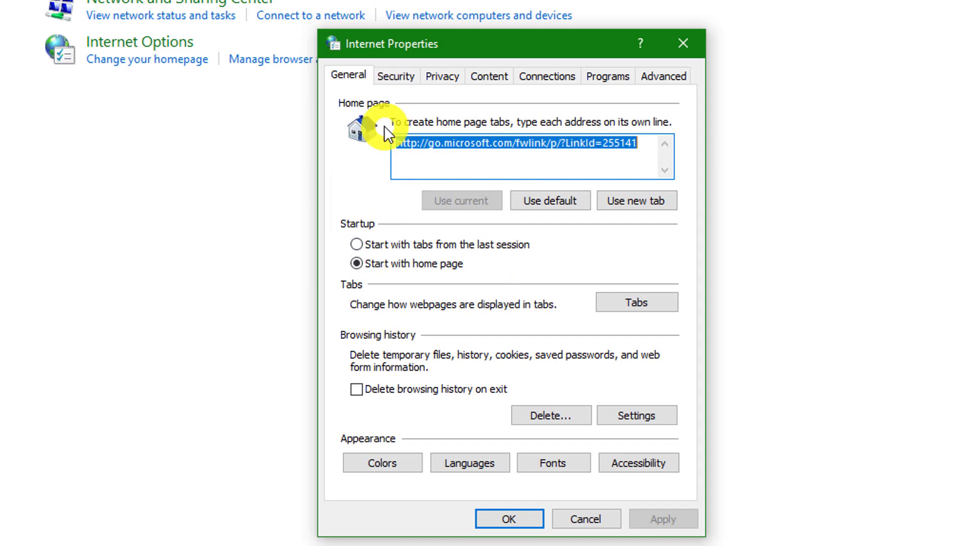
Review the Security, Privacy, Content, Connections and Programs settings in Internet Properties
left_click(392, 77)
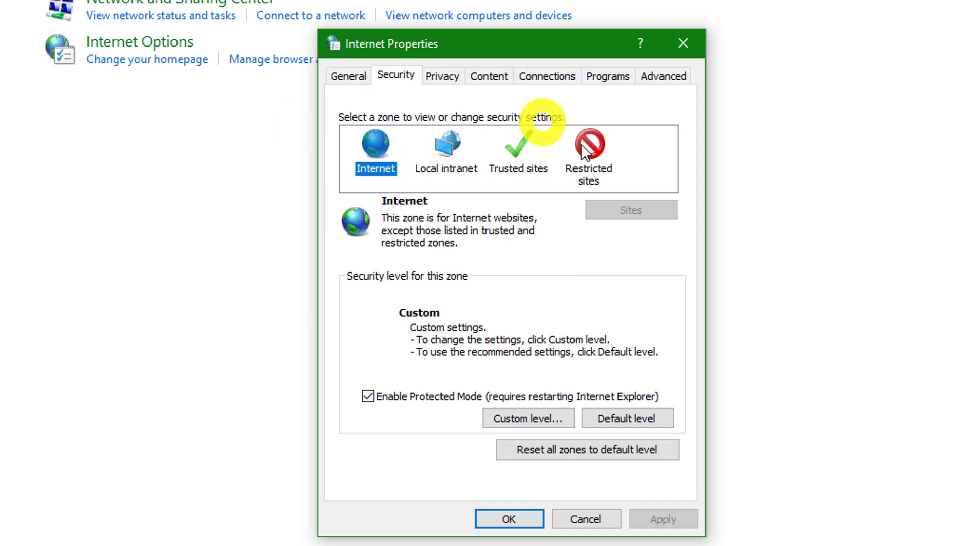
left_click(438, 75)
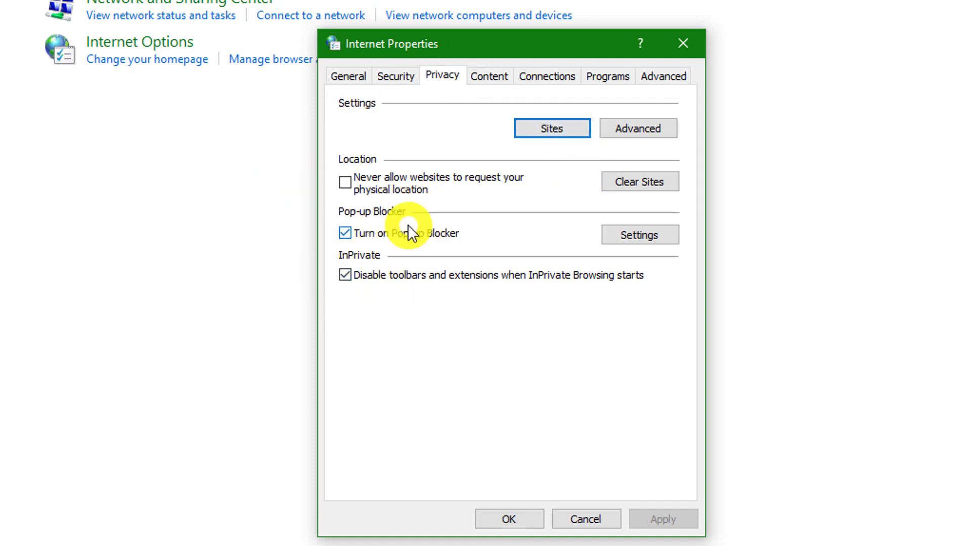
left_click(493, 79)
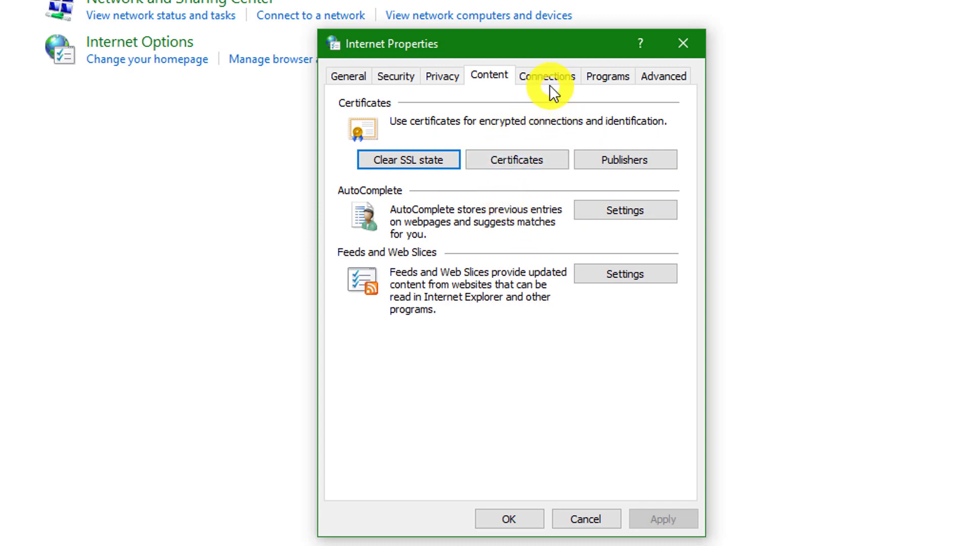
left_click(539, 77)
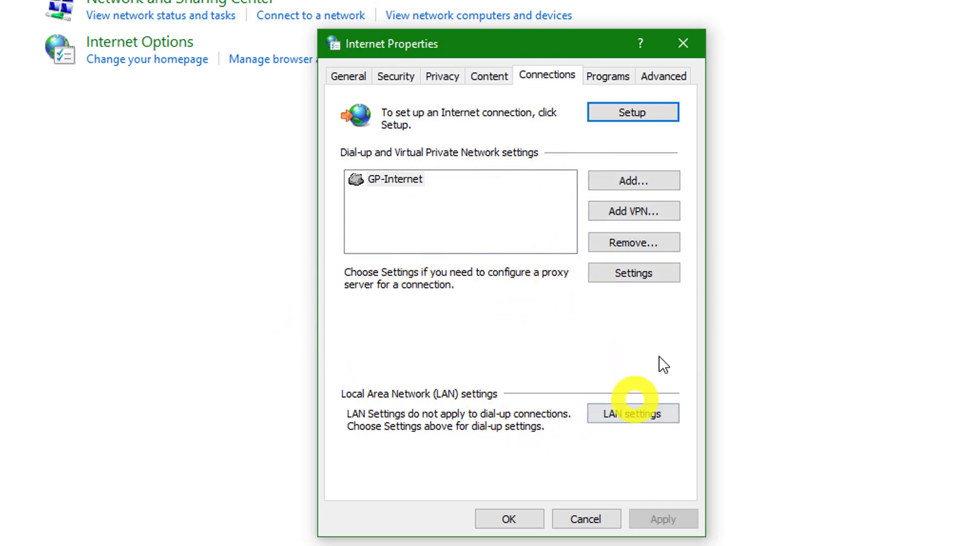
left_click(609, 77)
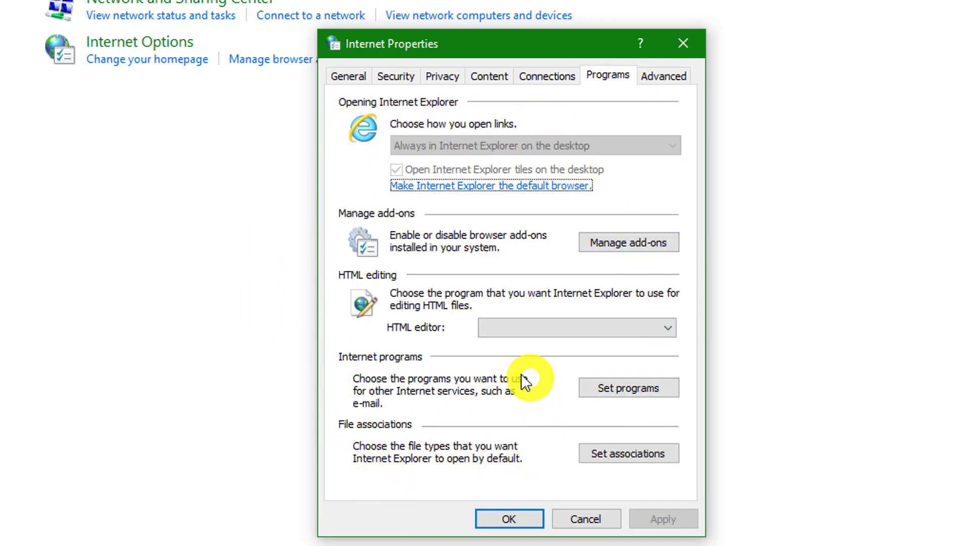
Examine the Advanced internet settings, from Accelerated graphics through Browsing, HTTP, International and Multimedia to the Security options
left_click(664, 78)
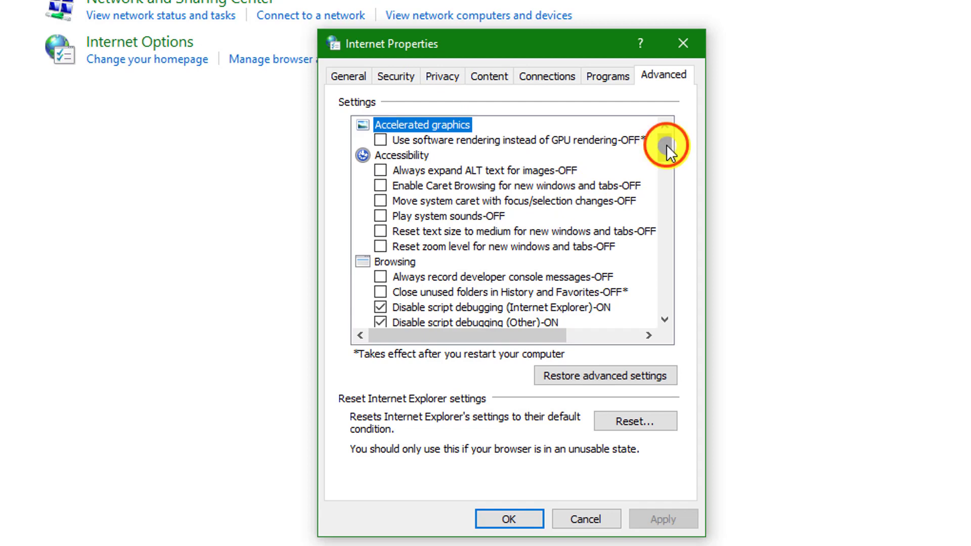
mouse_move(666, 145)
left_mouse_down()
mouse_move(647, 394)
mouse_move(678, 143)
left_mouse_up()
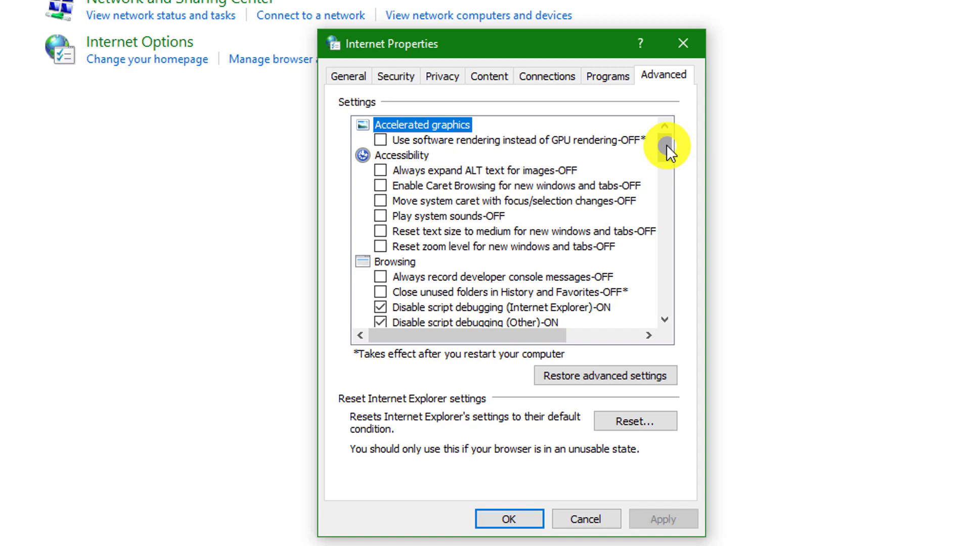
left_click_drag(667, 145, 669, 165)
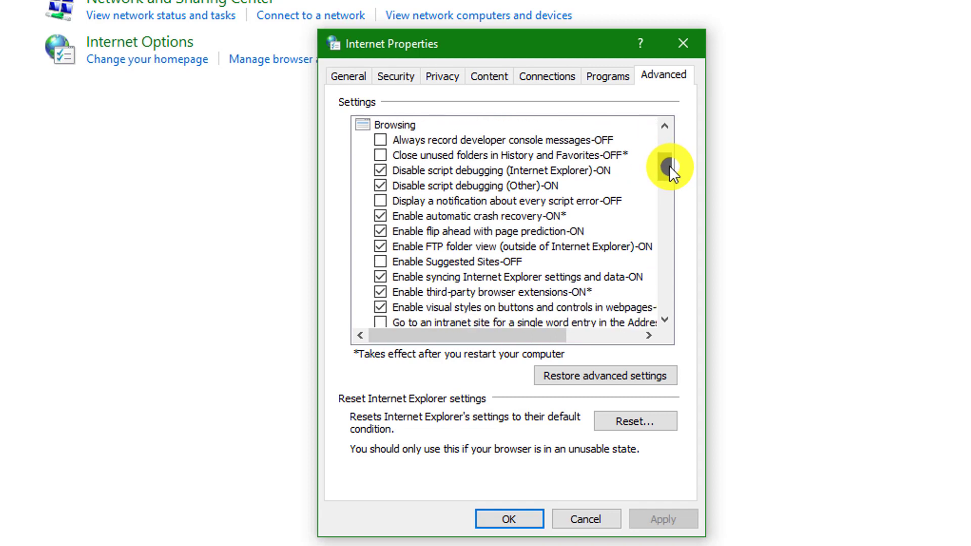
left_click_drag(669, 165, 668, 168)
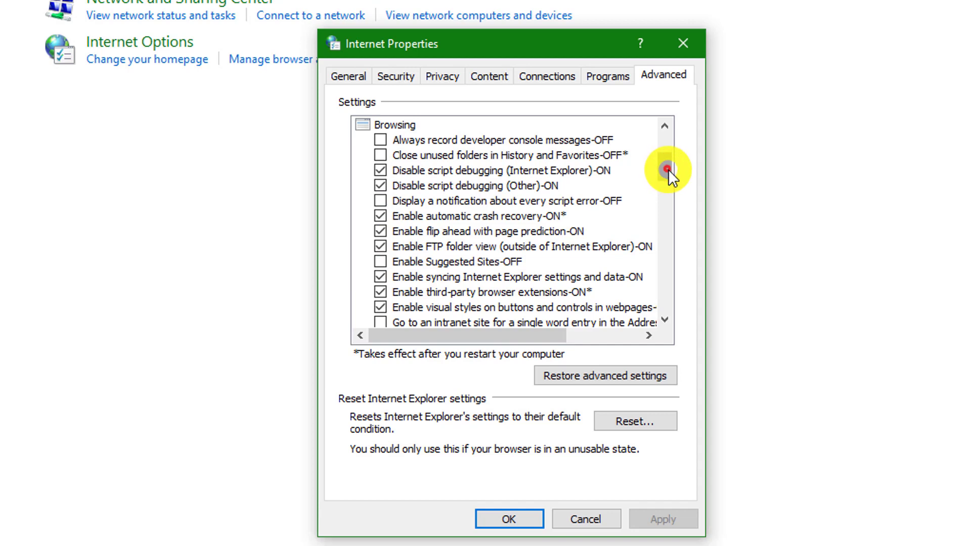
left_click_drag(669, 169, 669, 180)
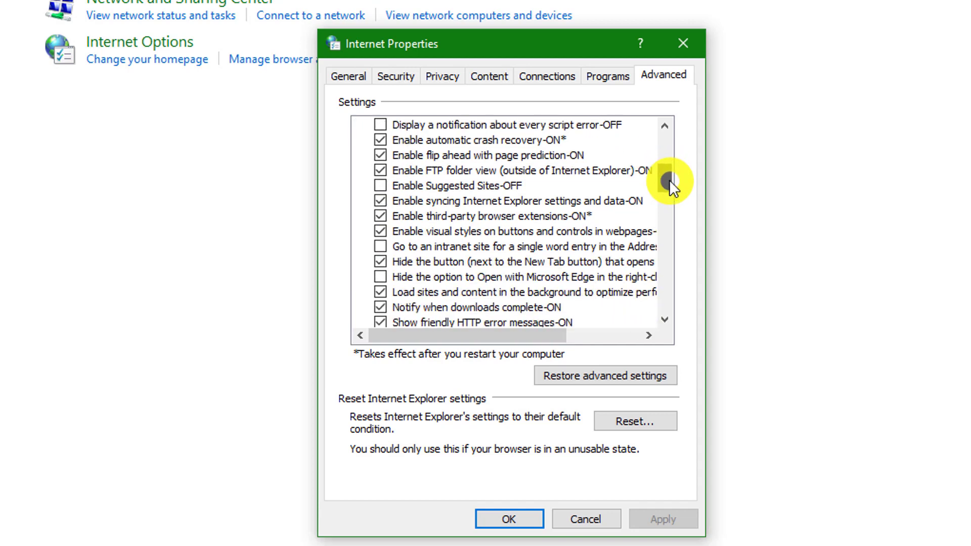
left_click_drag(669, 180, 670, 196)
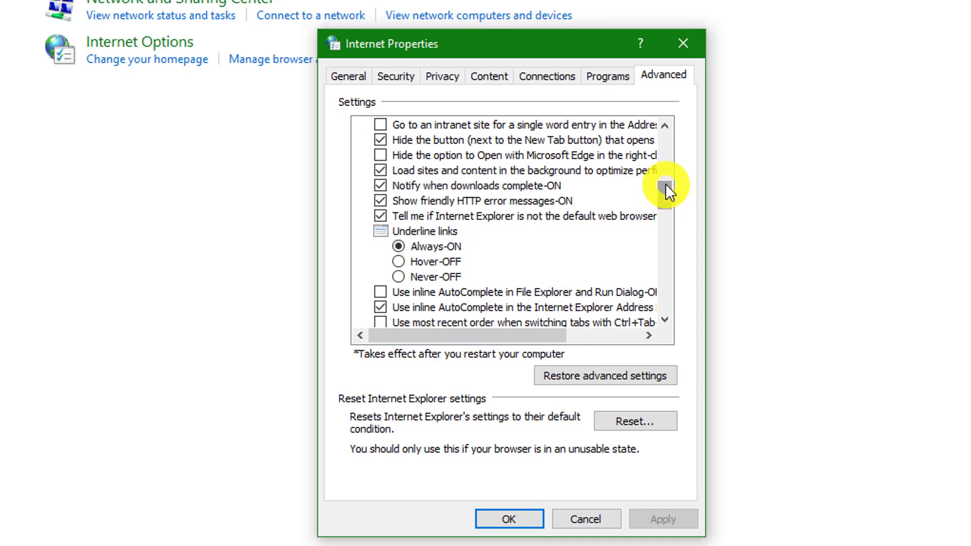
left_click_drag(666, 184, 671, 196)
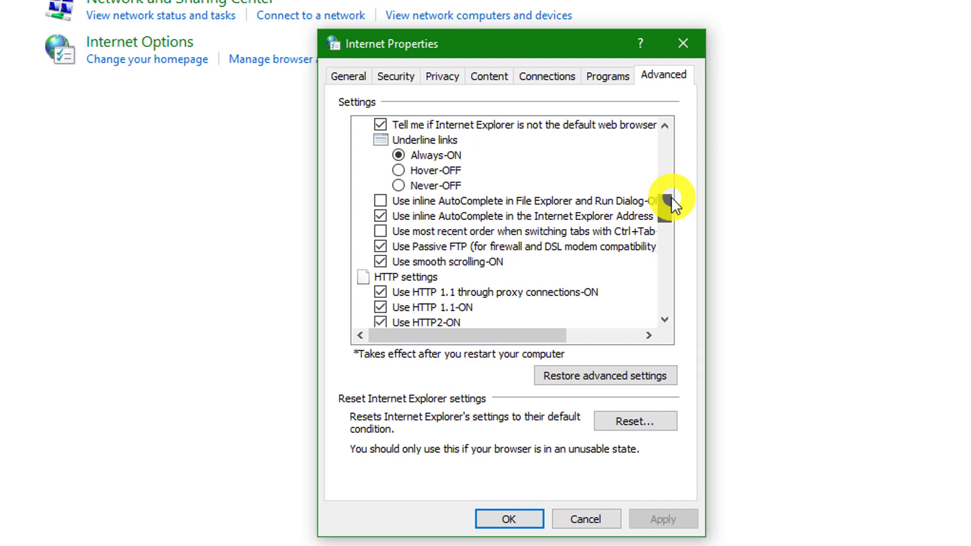
left_click_drag(671, 196, 672, 206)
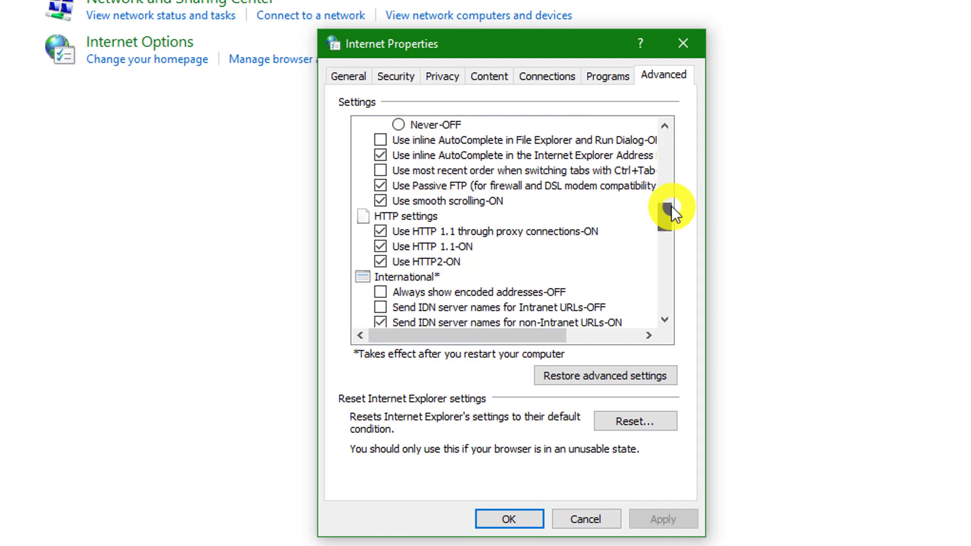
left_click_drag(672, 205, 671, 217)
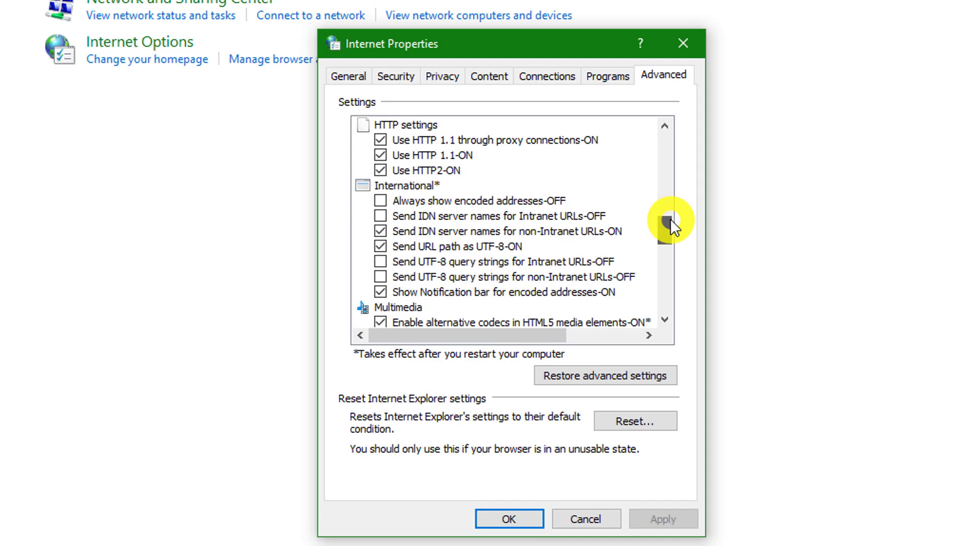
mouse_move(672, 227)
left_mouse_down()
mouse_move(671, 238)
mouse_move(663, 230)
left_mouse_up()
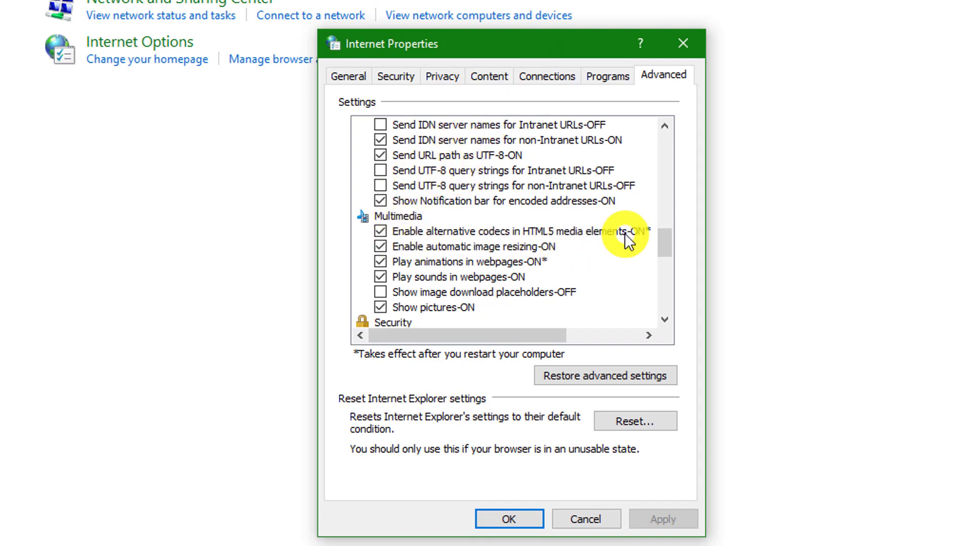
left_click(668, 241)
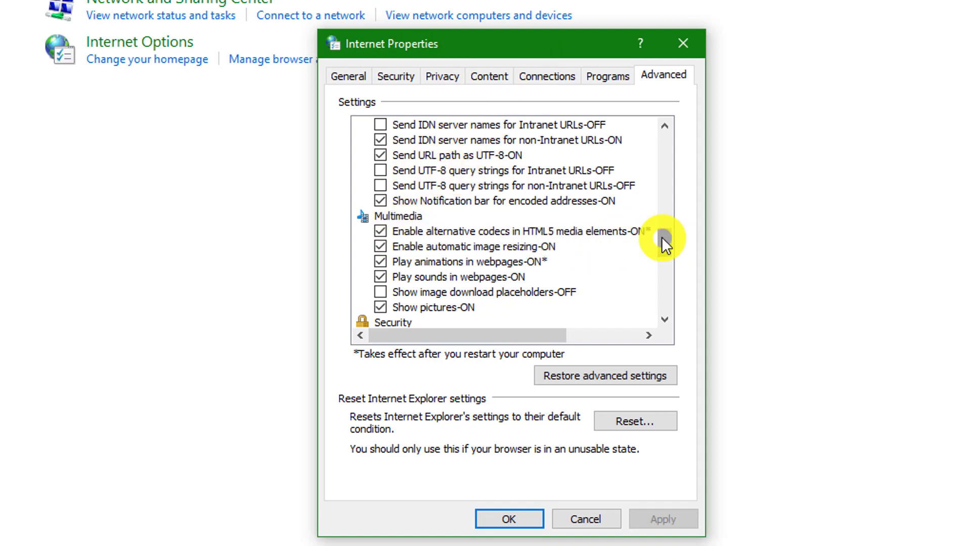
left_click_drag(662, 236, 671, 304)
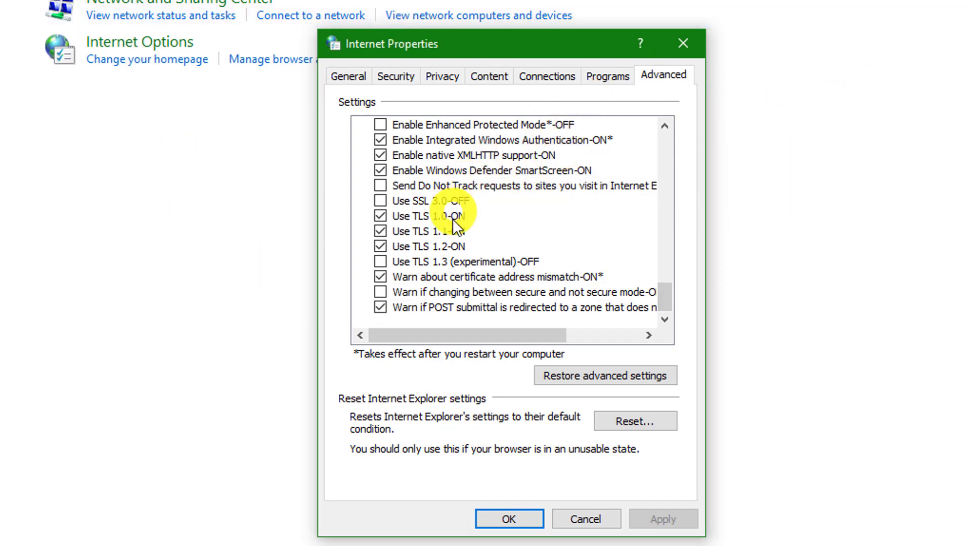
scroll(455, 223, "up", 1)
scroll(453, 215, "up", 4)
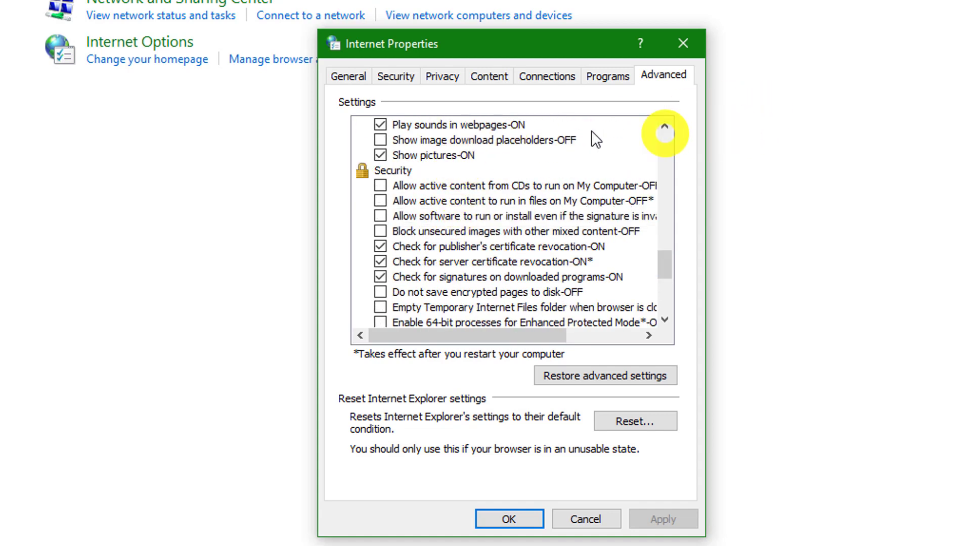
scroll(504, 134, "down", 2)
scroll(464, 159, "down", 2)
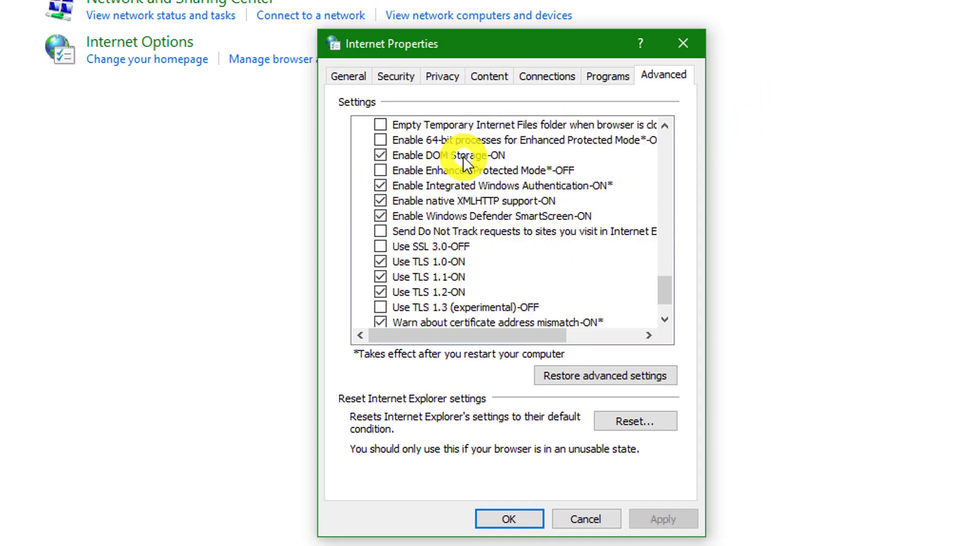
scroll(464, 159, "down", 1)
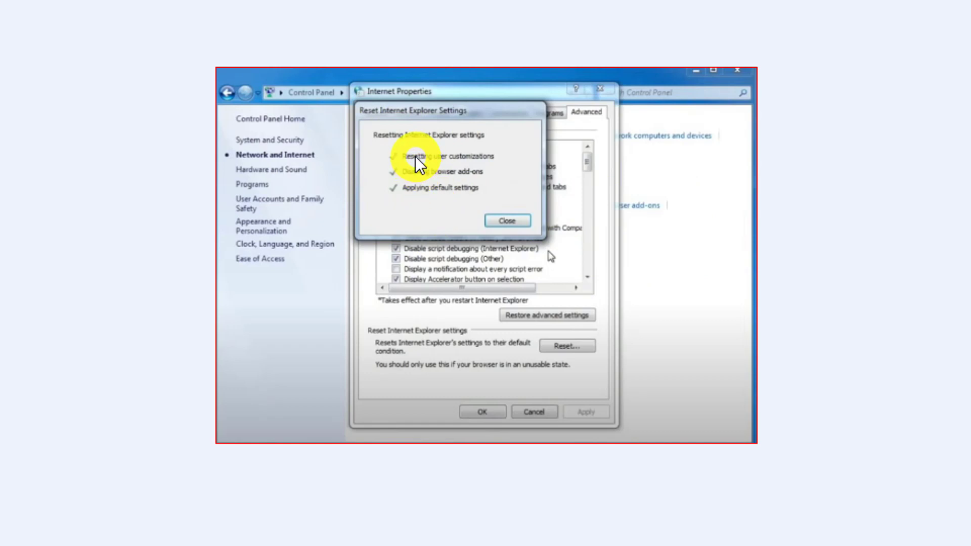
Close the Reset Internet Explorer Settings dialog and dismiss Internet Properties without applying changes
left_click(505, 225)
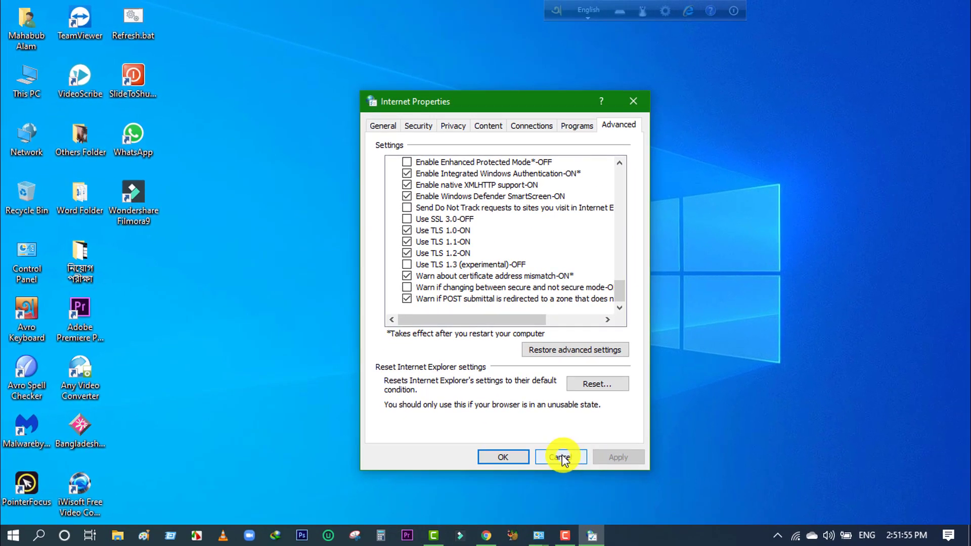
left_click(561, 458)
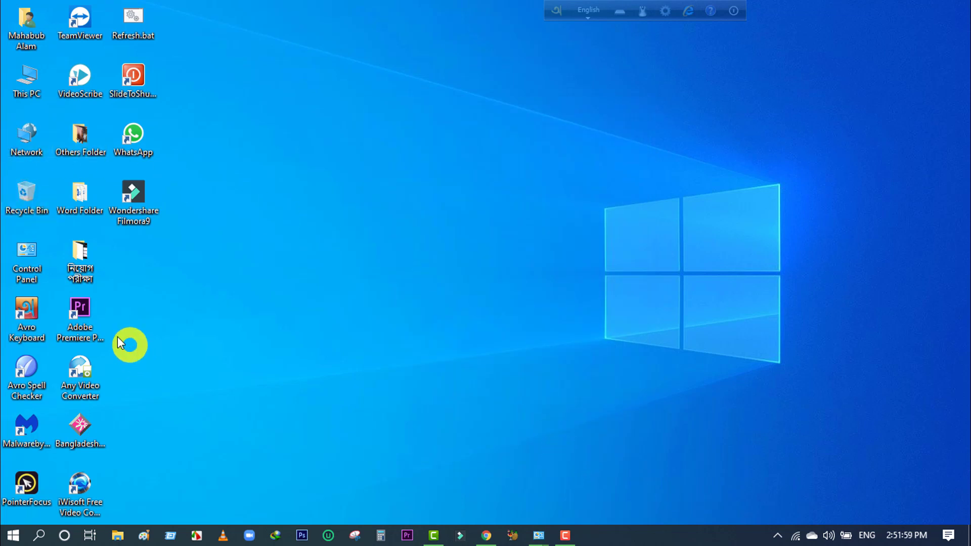
Reopen Control Panel from the desktop and go to the Network and Sharing Center under Network and Internet
double_click(29, 251)
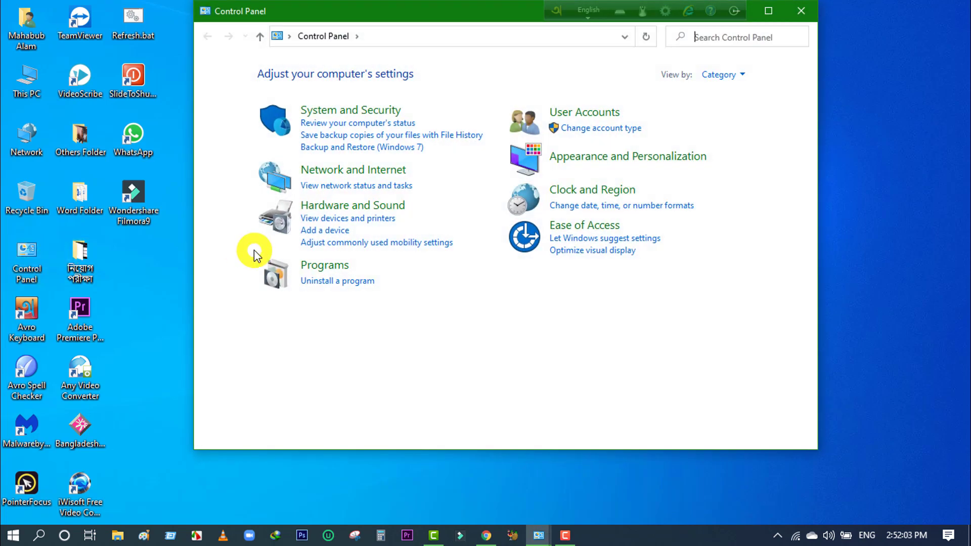
left_click(355, 171)
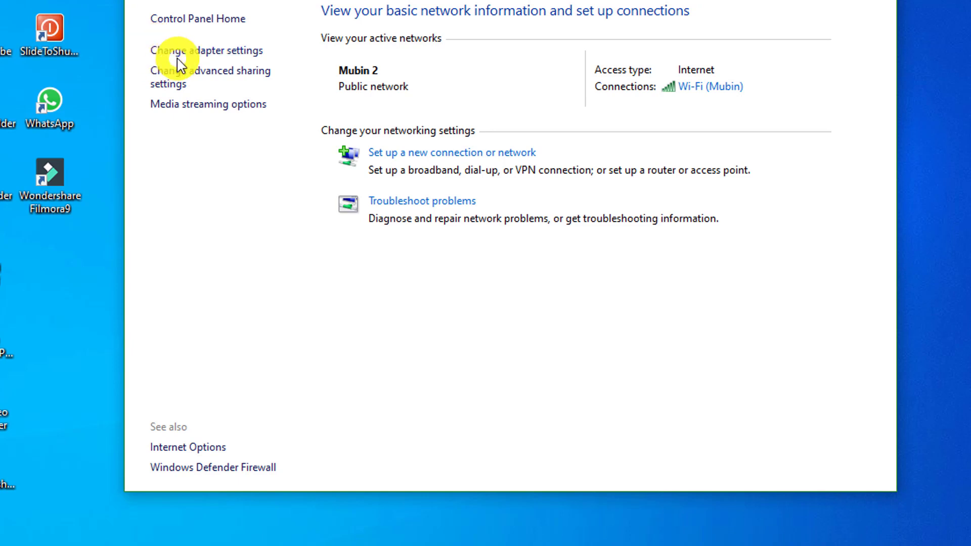
Open the network adapter settings from the Network and Sharing Center and view the Wi-Fi connection's available commands
left_click(196, 50)
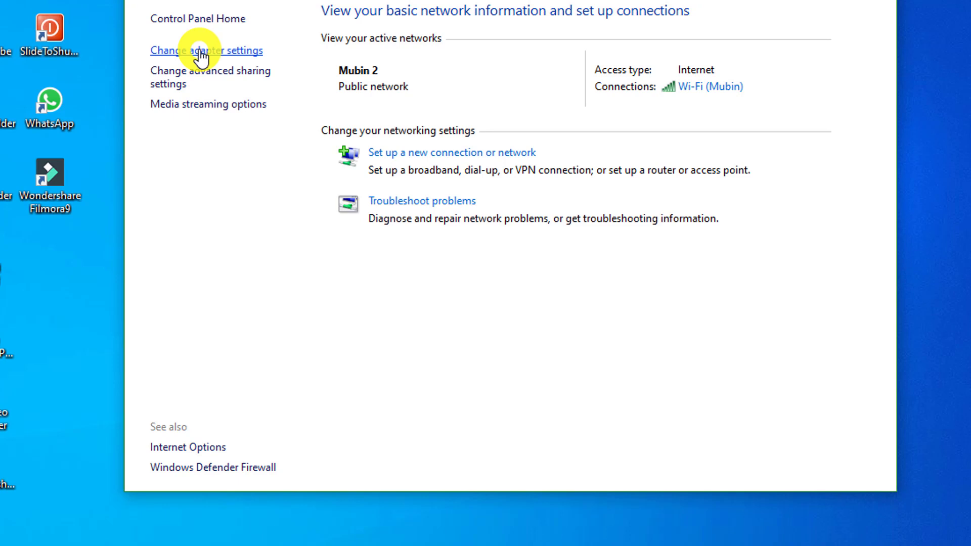
left_click(200, 51)
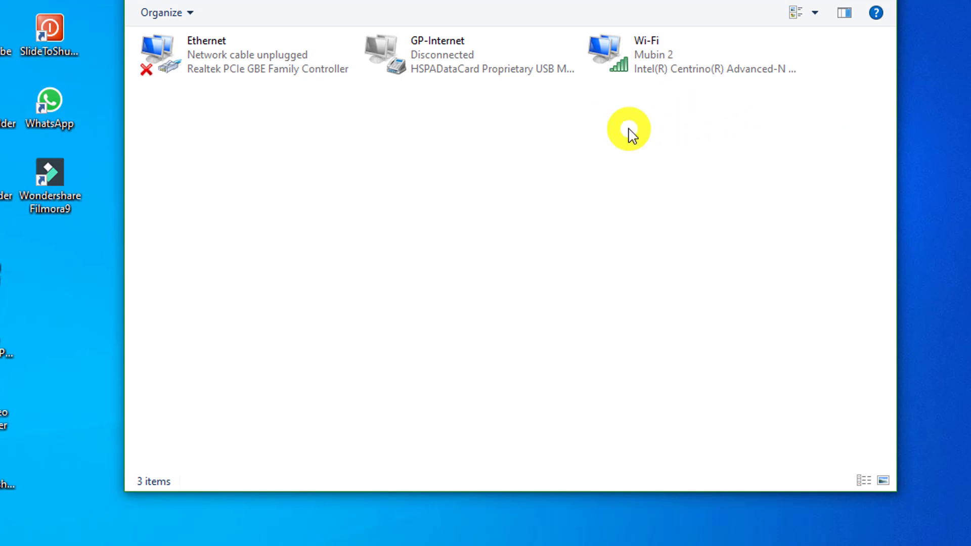
right_click(622, 61)
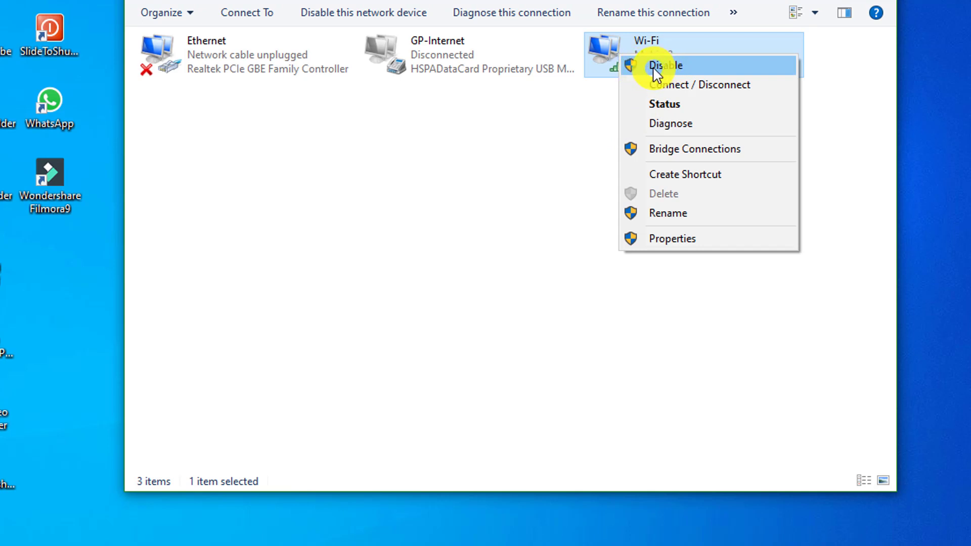
left_click(667, 65)
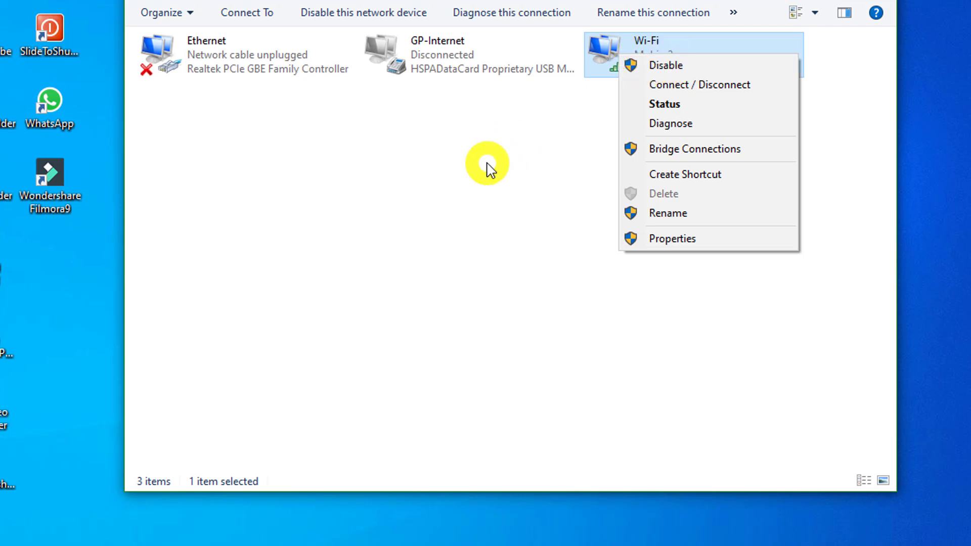
left_click(602, 100)
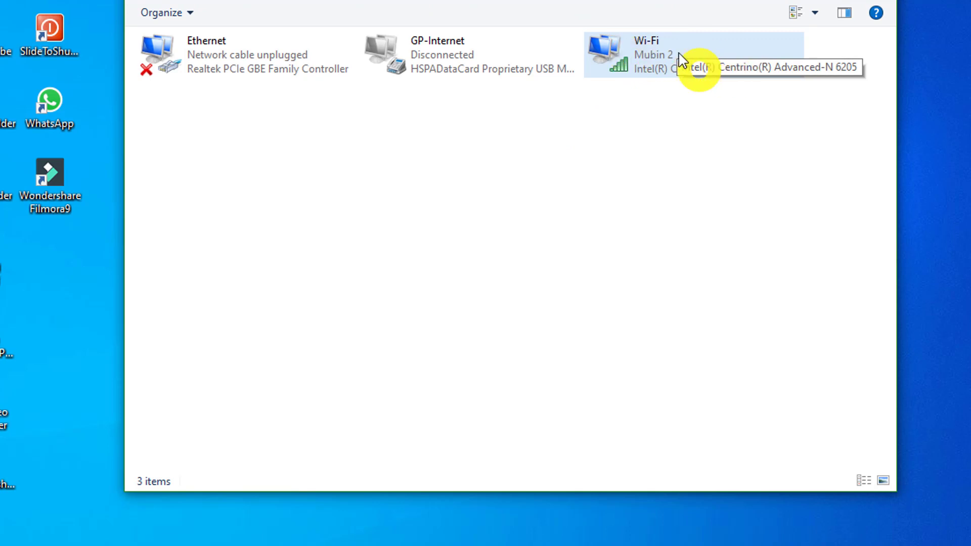
Examine the Disable command and the other actions offered for the Wi-Fi adapter in Network Connections
left_click(634, 55)
right_click(634, 55)
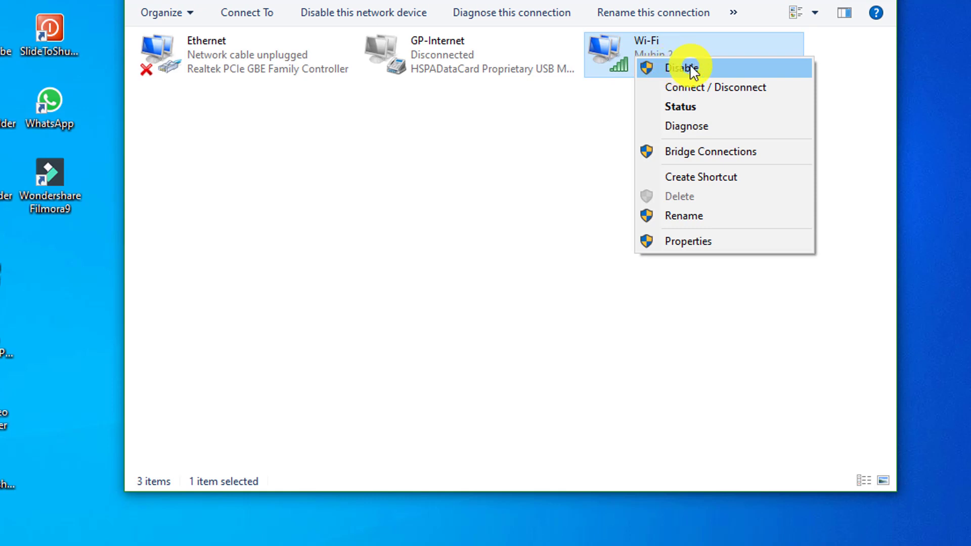
left_click(717, 73)
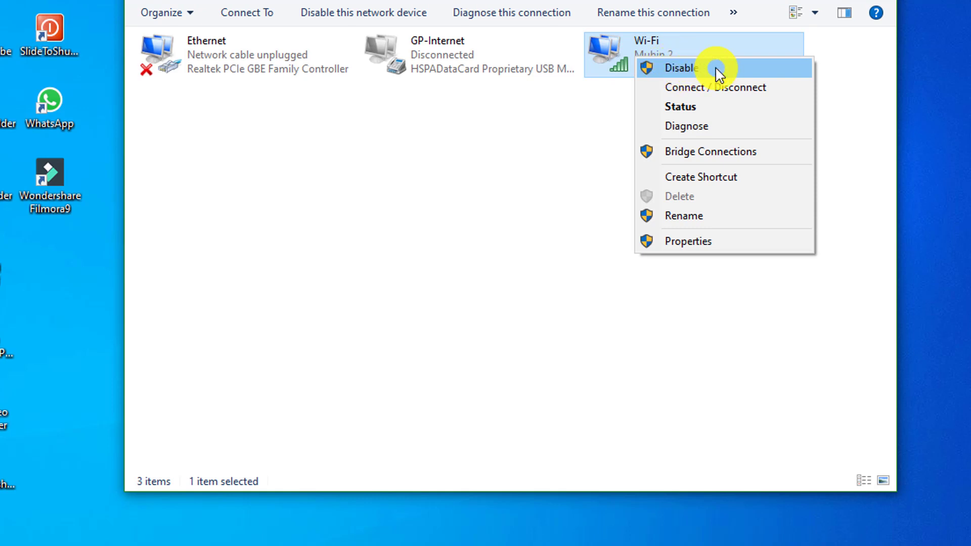
left_click(678, 70)
left_click(554, 124)
left_click(552, 126)
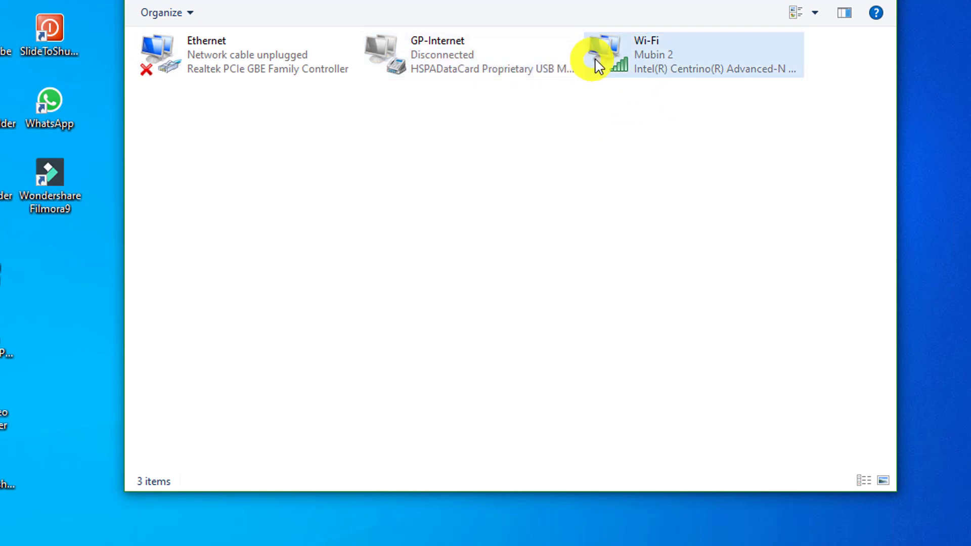
right_click(617, 55)
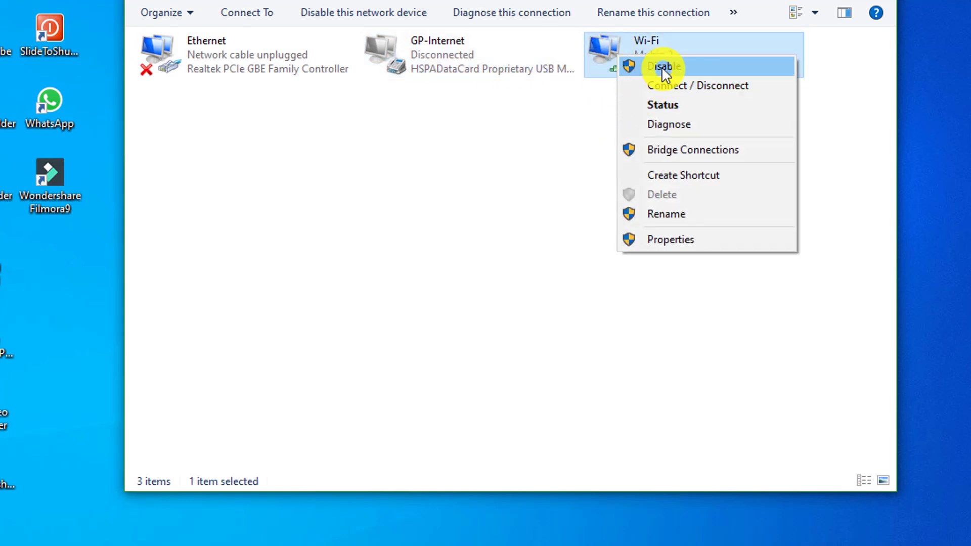
left_click(440, 156)
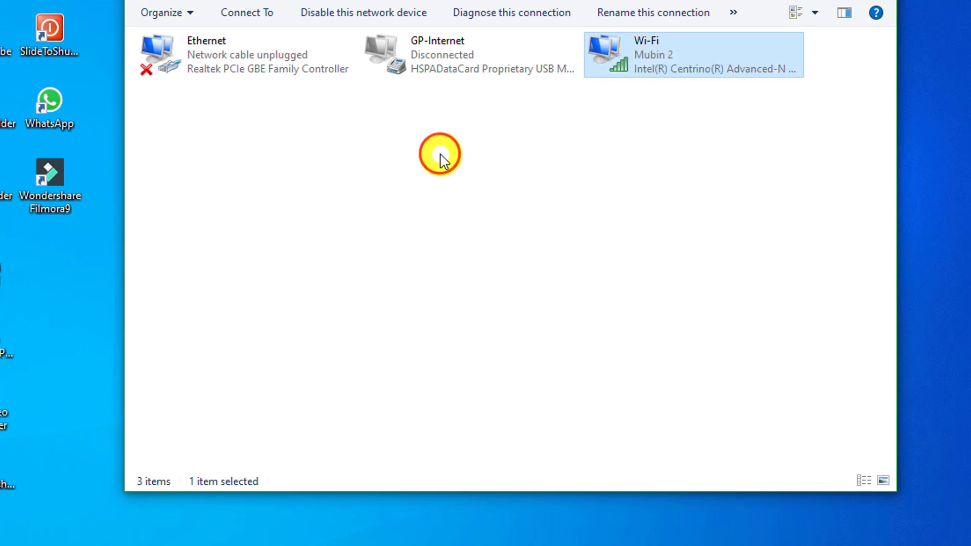
right_click(623, 57)
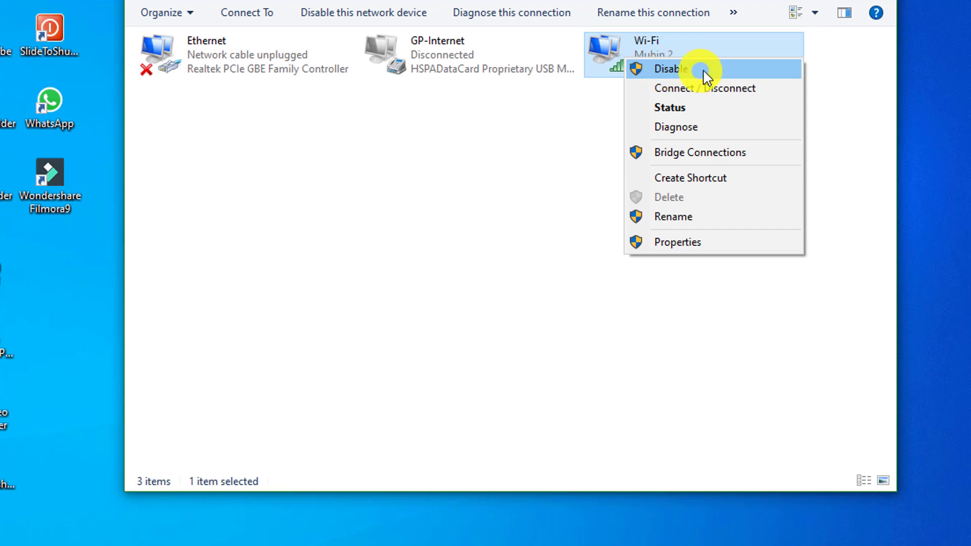
left_click(507, 163)
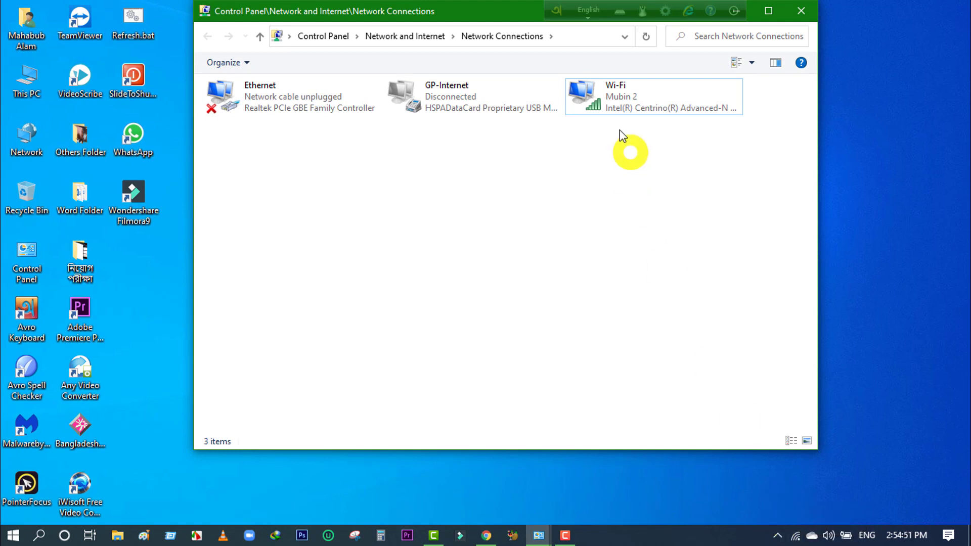
left_click(607, 111)
right_click(605, 105)
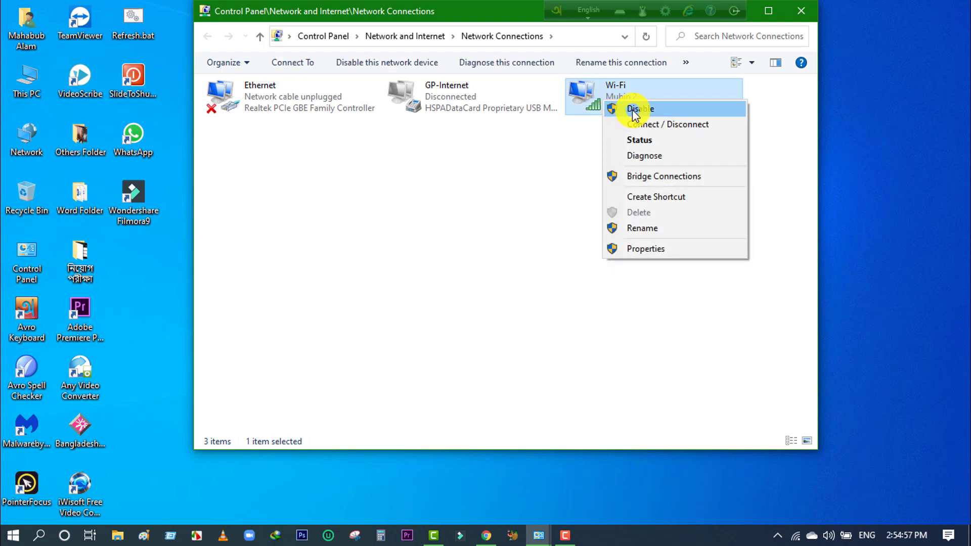
left_click(503, 169)
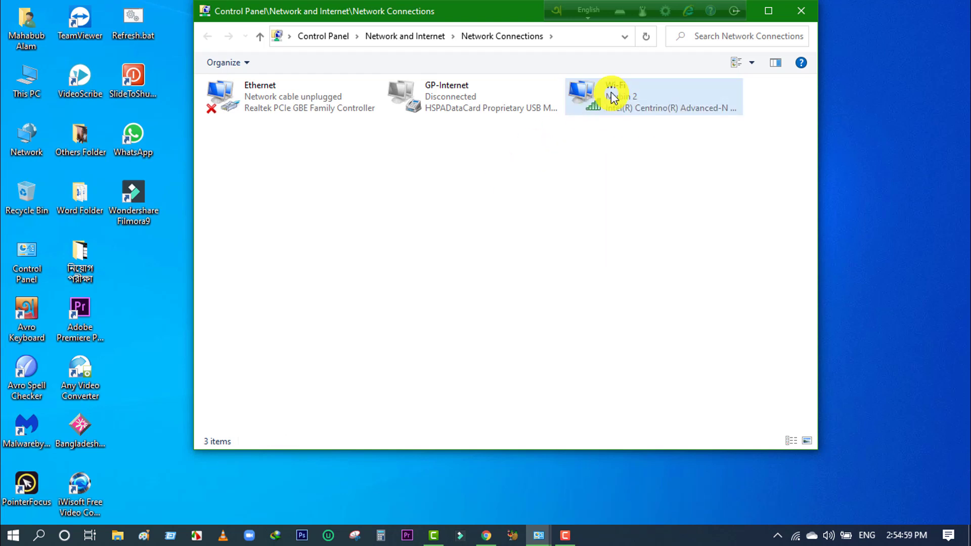
right_click(609, 106)
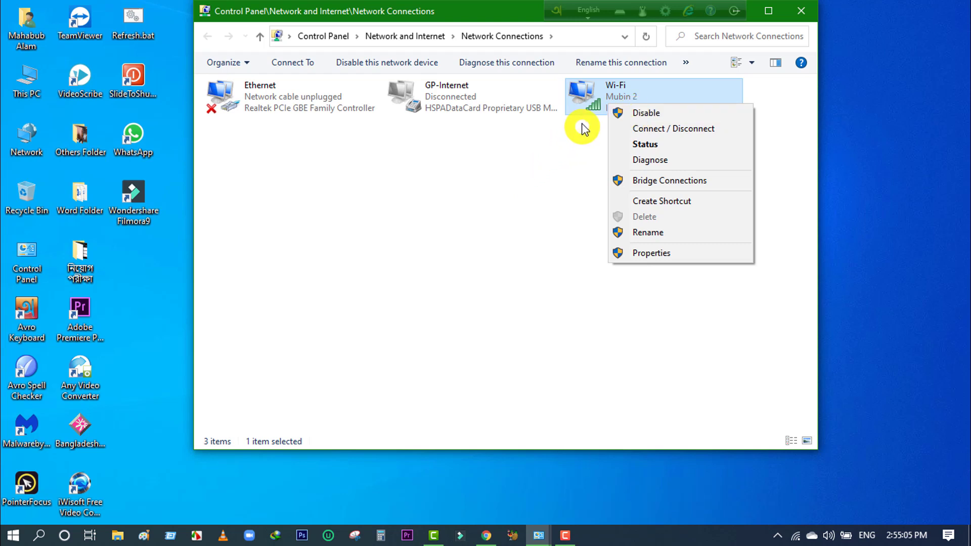
left_click(555, 202)
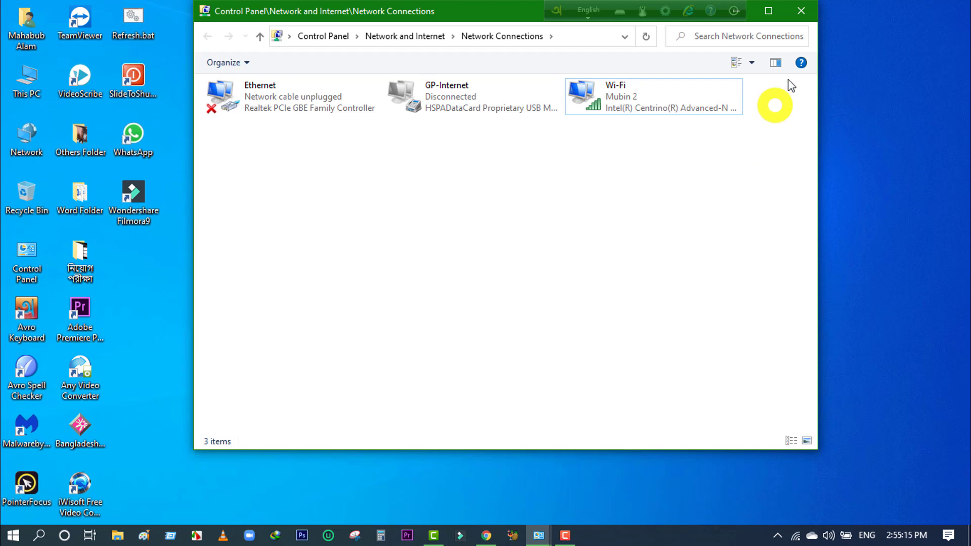
Close the Network Connections and Network and Sharing Center windows and refresh the desktop
left_click(803, 10)
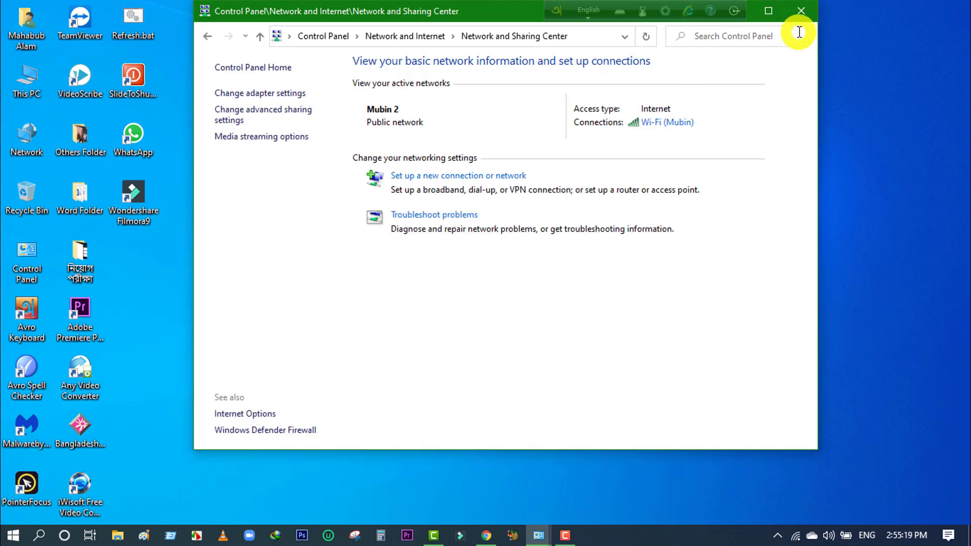
left_click(801, 12)
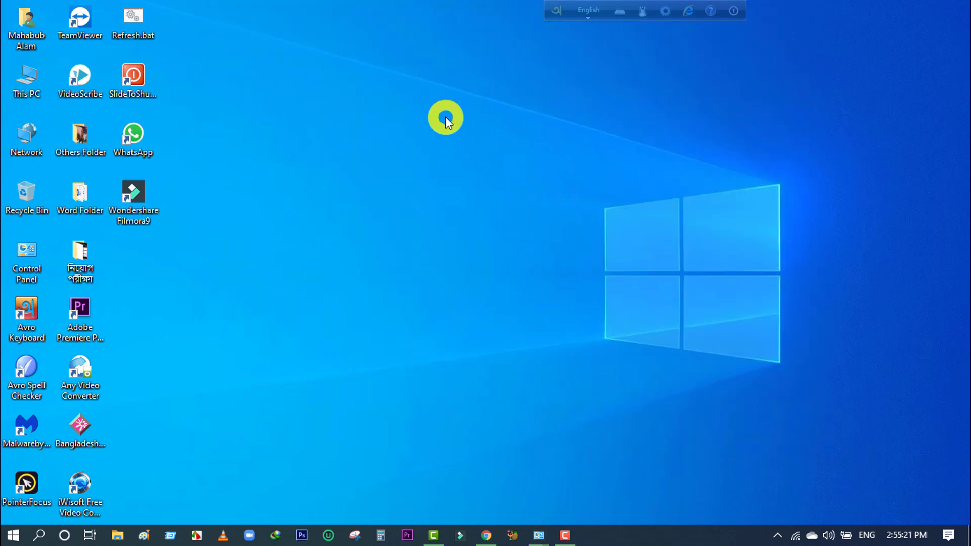
right_click(451, 129)
left_click(488, 156)
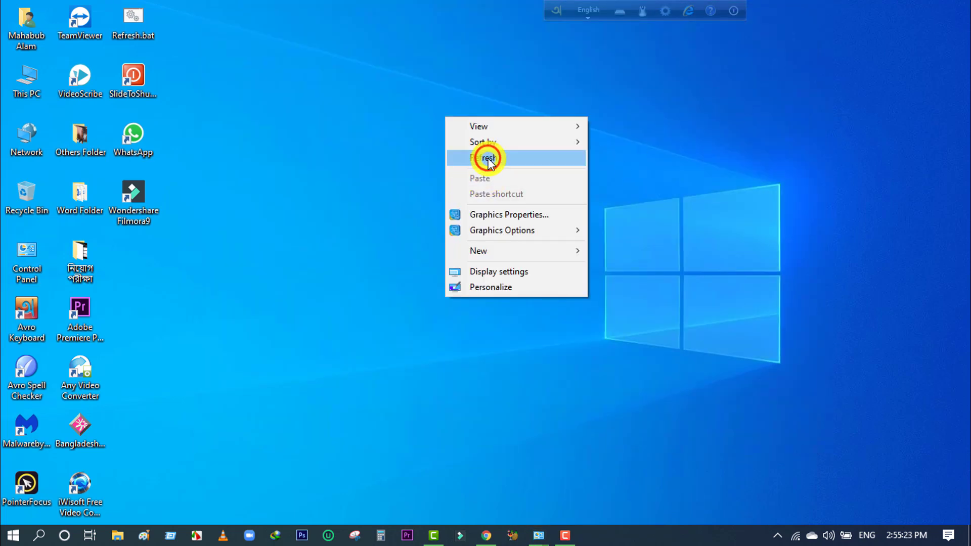